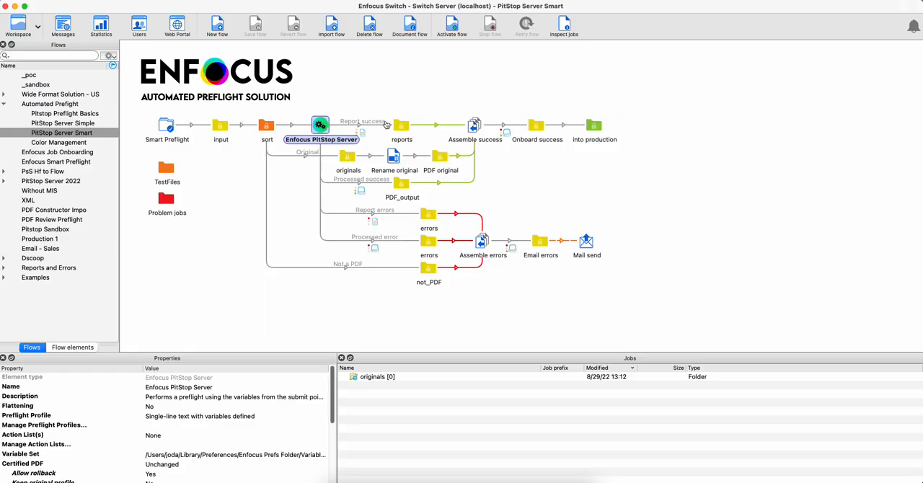
Review the metadata fields defined for the Smart Preflight submit point, collapsing the Job Type and Colors groups, and leave them unchanged.
click(360, 84)
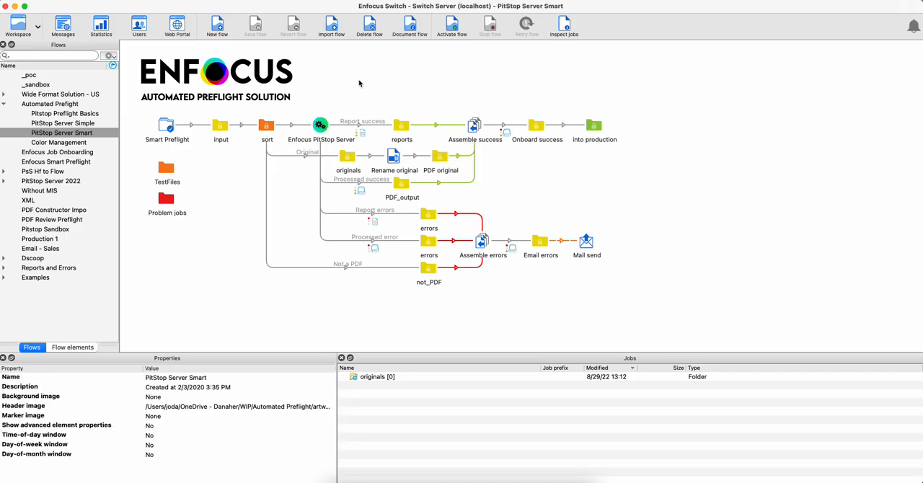
click(168, 128)
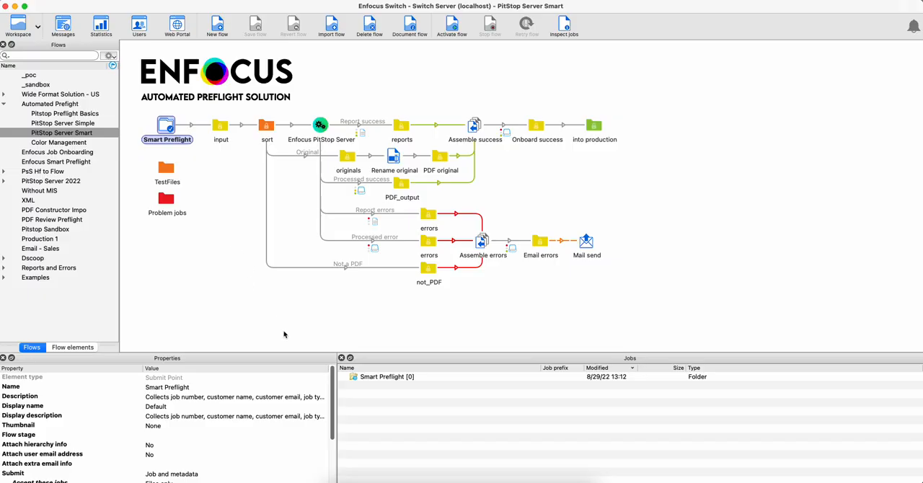
scroll(333, 386, down, 3)
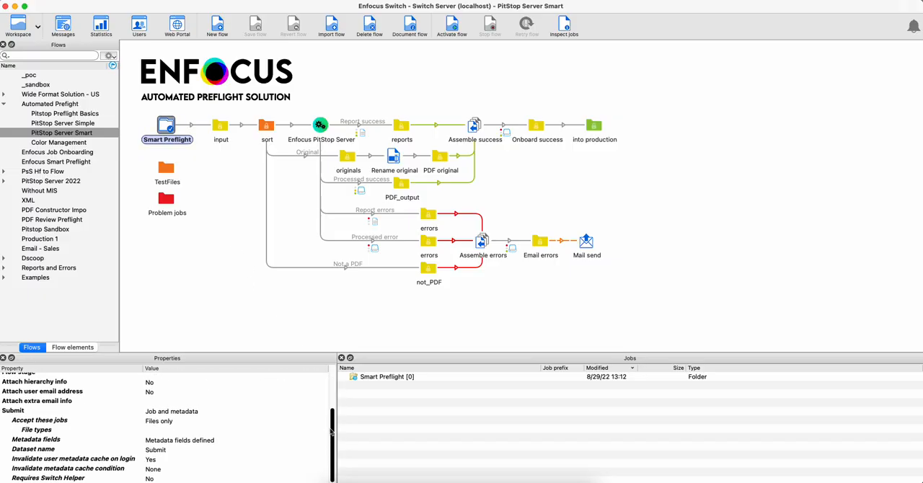
click(238, 445)
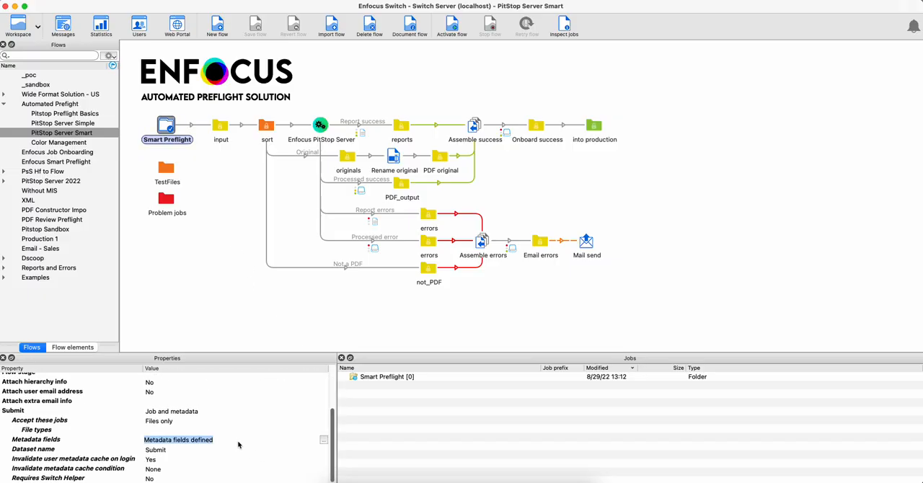
click(323, 442)
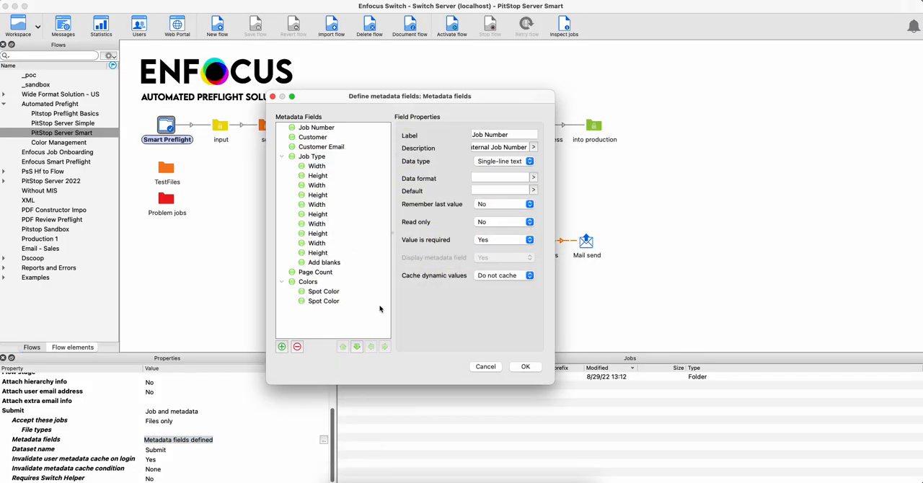
click(282, 156)
click(282, 175)
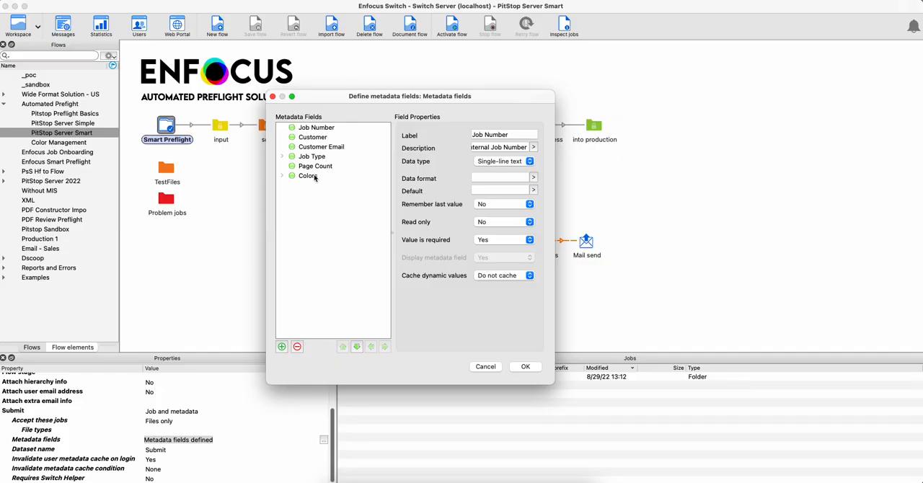
click(486, 366)
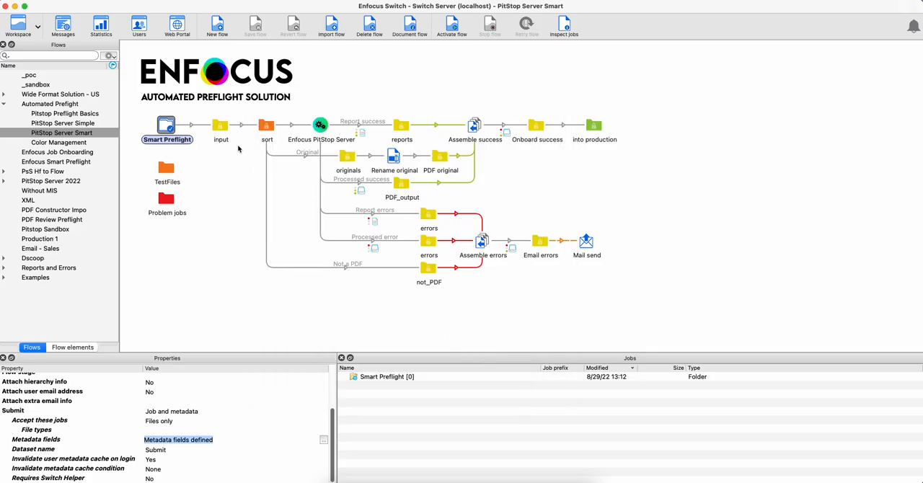
Inspect the sort folder, its Not a PDF connection, and the originals branch through Rename original to PDF original.
click(265, 129)
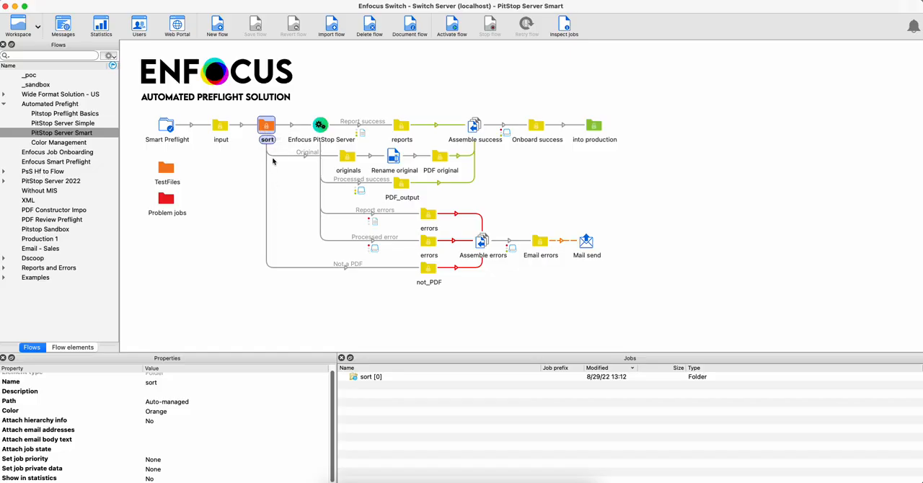
click(307, 267)
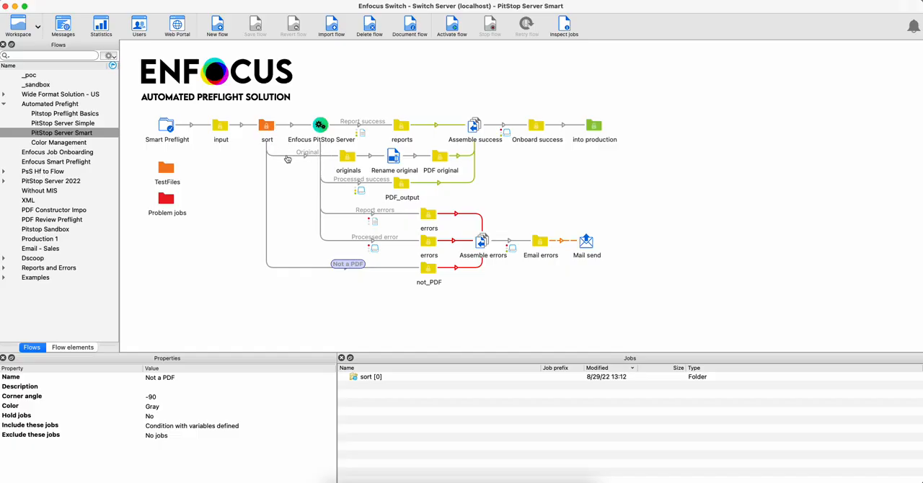
click(348, 159)
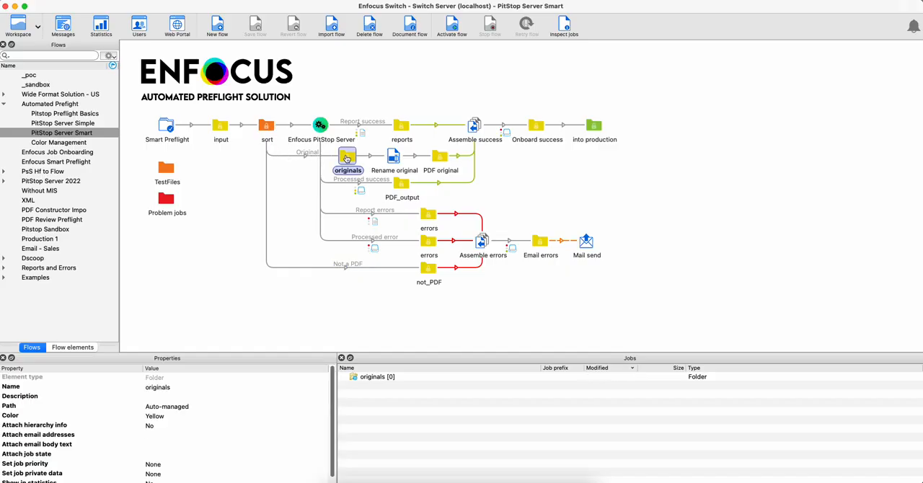
click(392, 158)
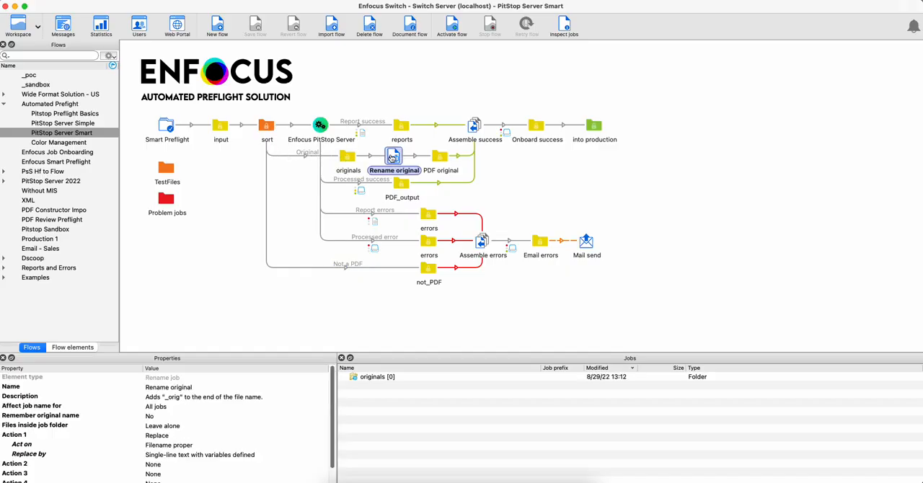
click(441, 158)
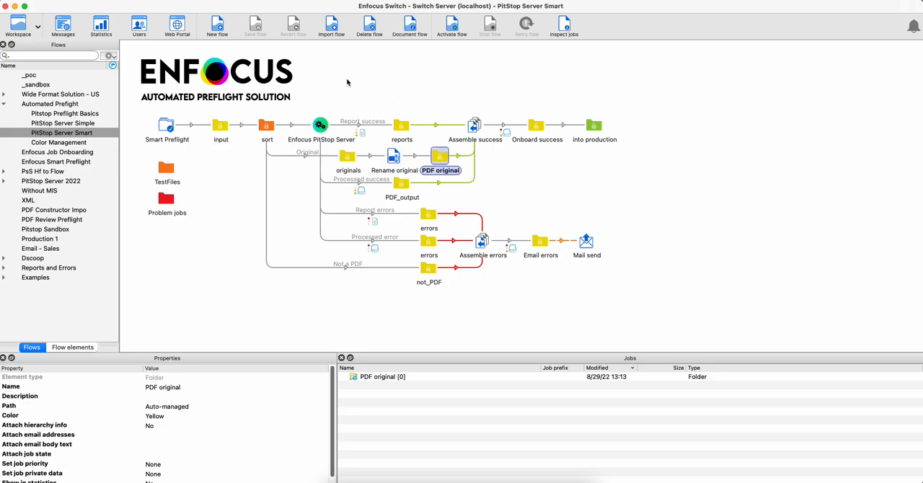
Examine the Enfocus PitStop Server element's preflight profile setting and the reports, PDF original and PDF_output folders feeding Assemble success.
click(320, 126)
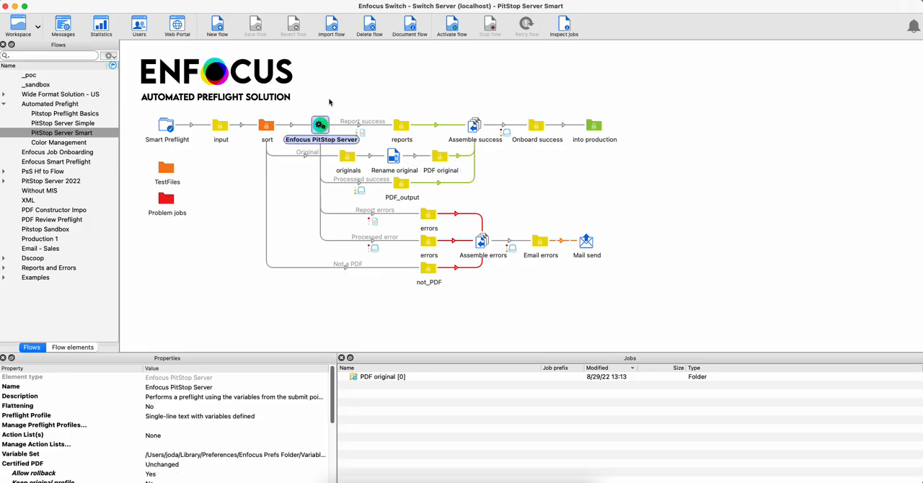
click(259, 418)
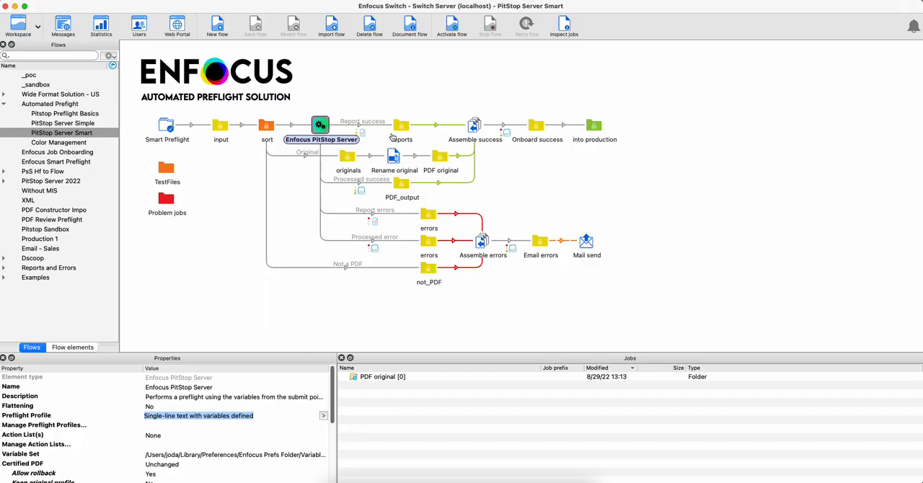
click(473, 130)
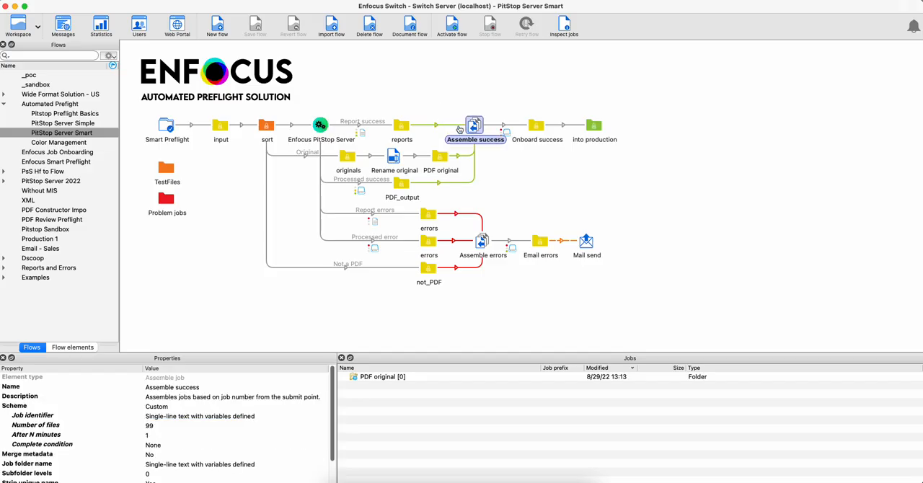
click(403, 127)
click(439, 158)
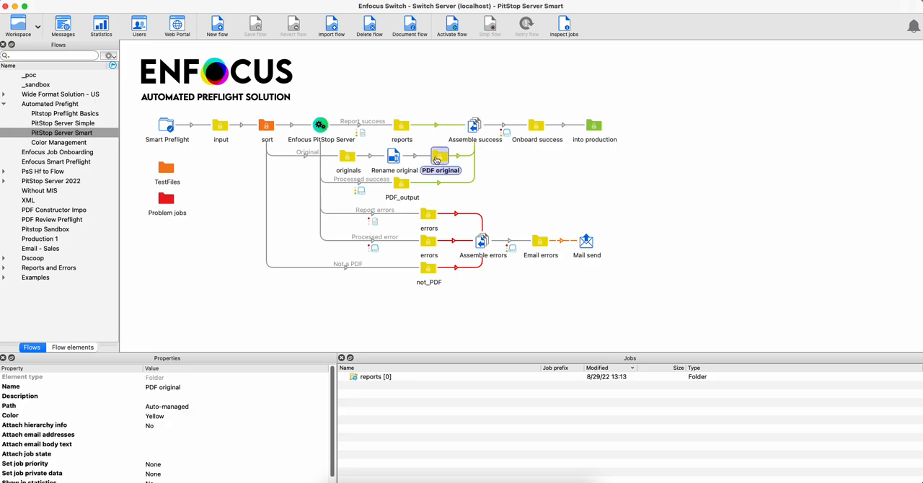
click(402, 185)
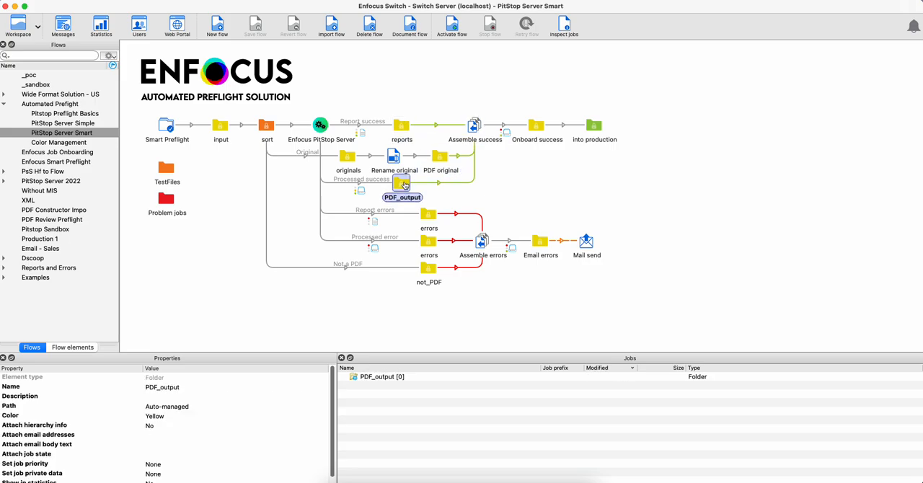
click(474, 130)
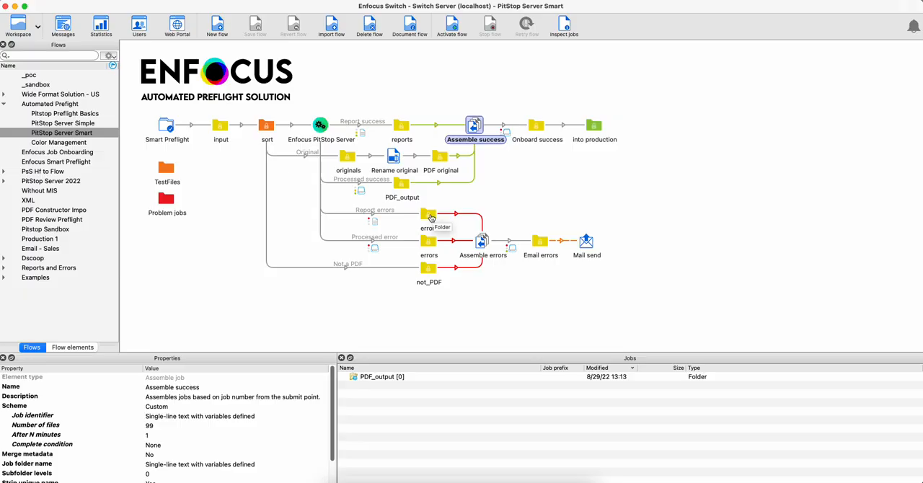
Inspect the error branch from the two errors folders and not_PDF through Assemble errors and Email errors to Mail send.
click(429, 215)
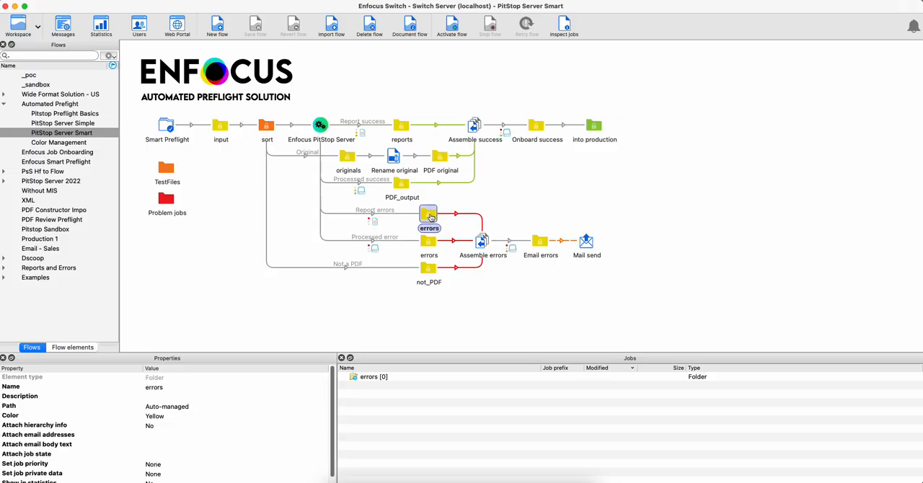
click(431, 243)
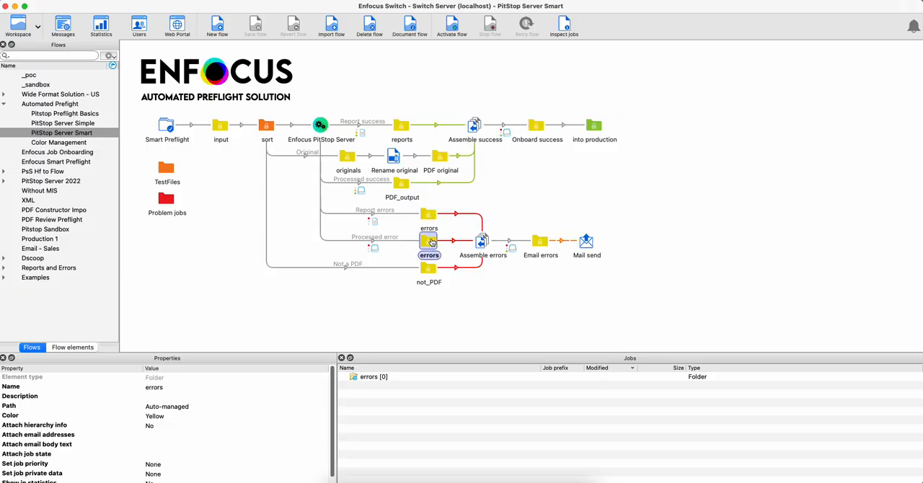
click(427, 271)
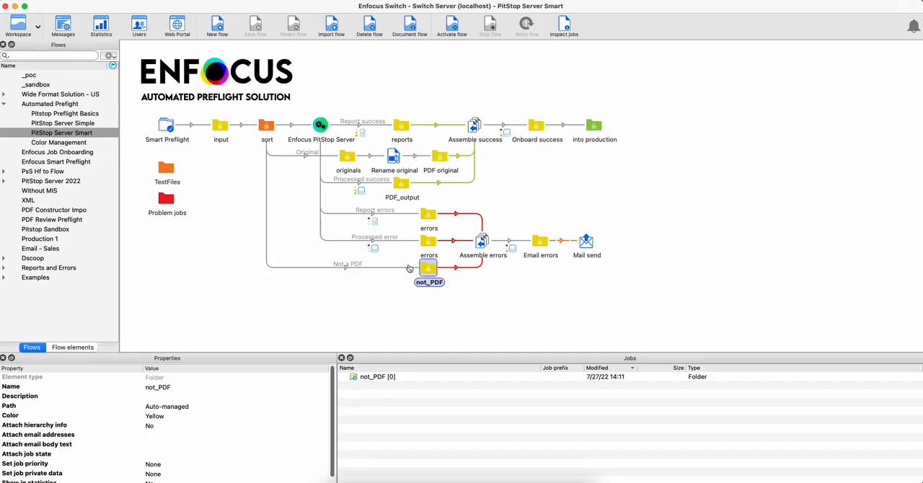
click(483, 242)
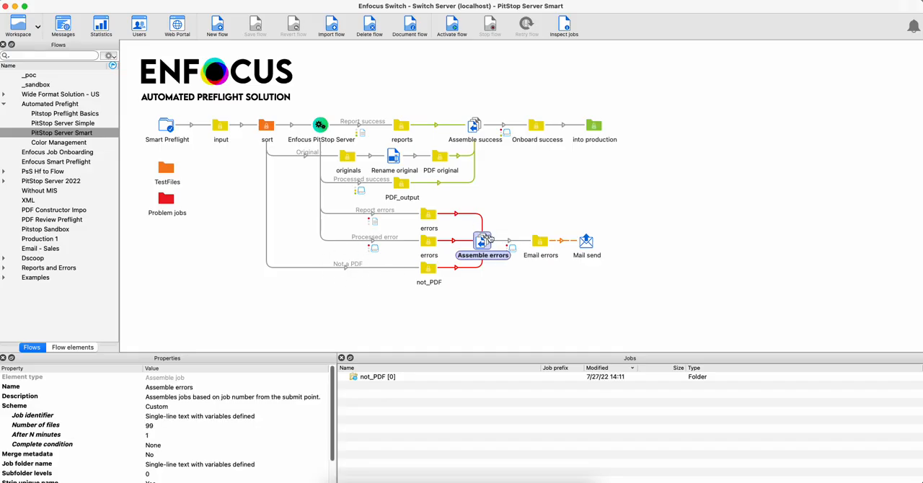
click(540, 243)
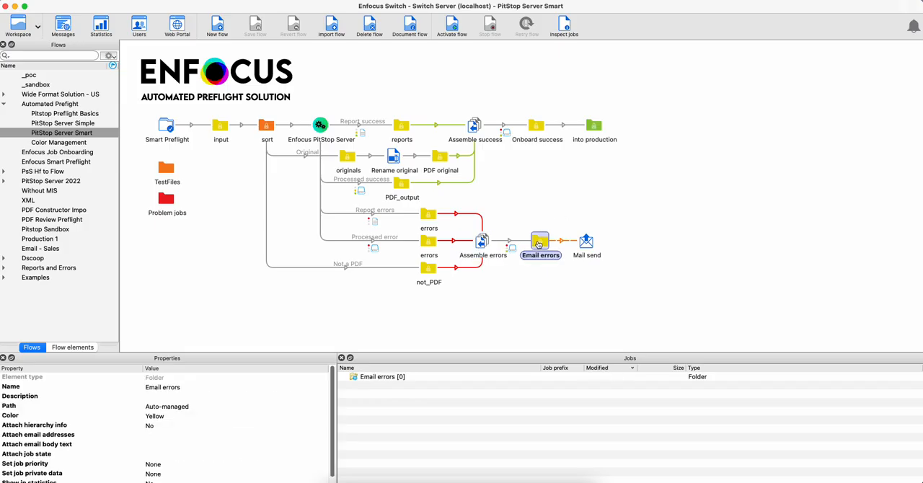
click(590, 244)
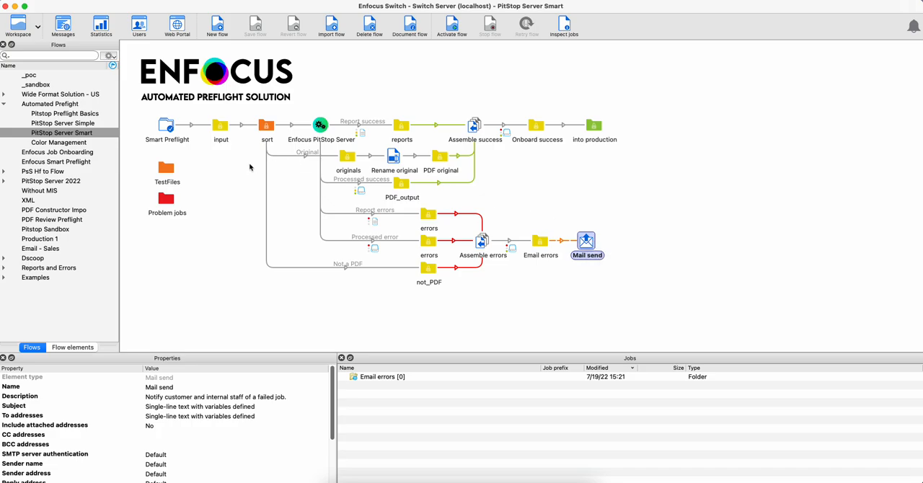
Activate the PitStop Server Smart flow that starts at the Smart Preflight submit point.
click(170, 130)
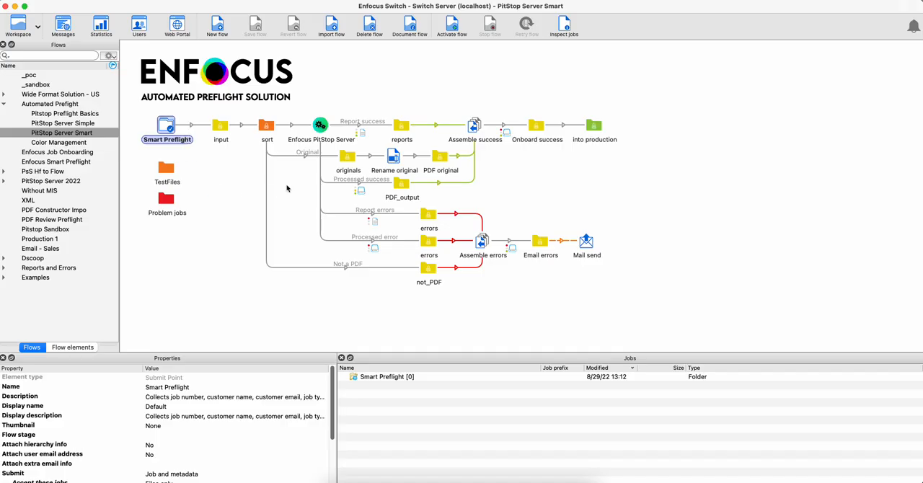
click(453, 26)
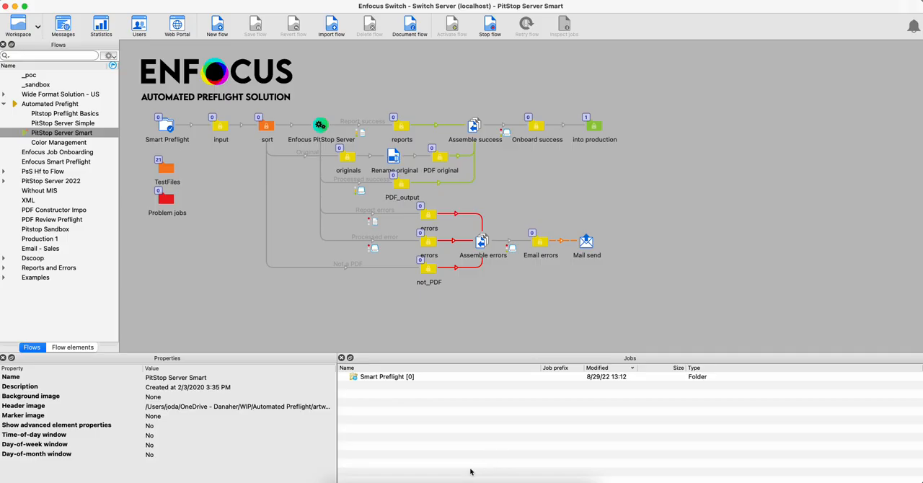
Switch to the Switch web portal and choose PostCard_4-1.pdf from TestFiles as a separate file for the active Smart Preflight submit point.
click(449, 480)
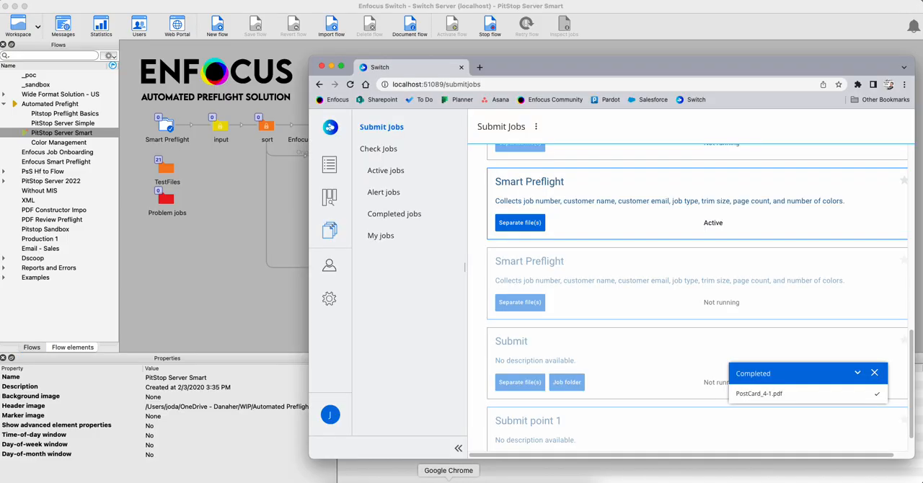
click(515, 225)
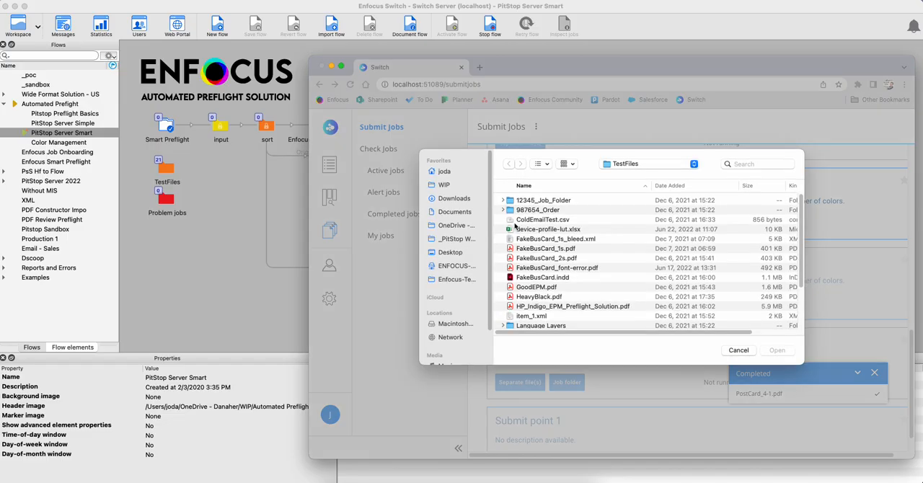
scroll(546, 293, down, 4)
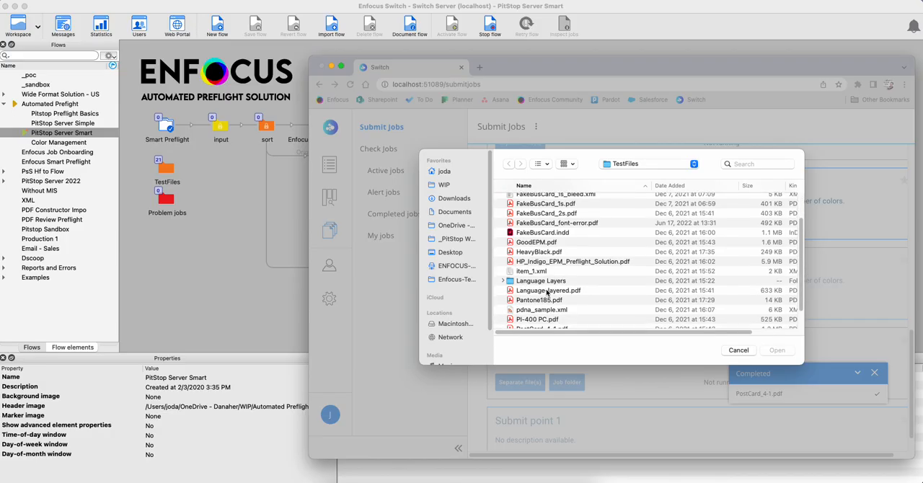
click(515, 321)
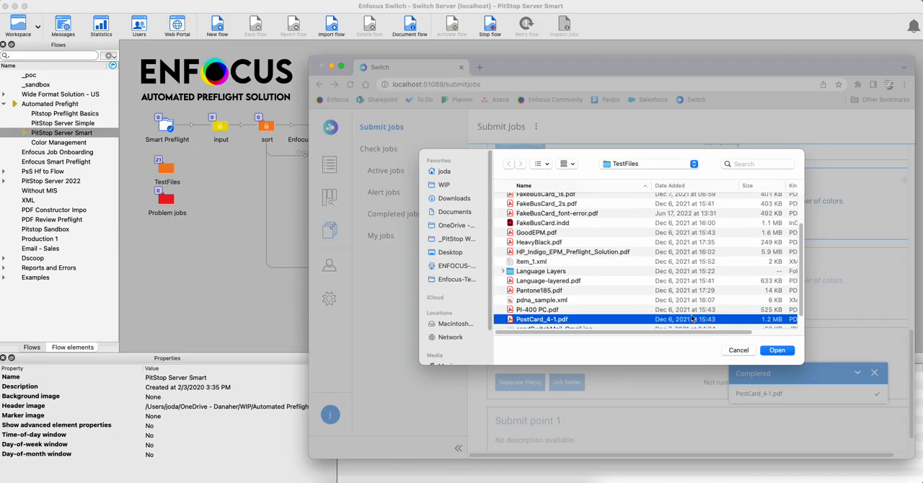
click(777, 350)
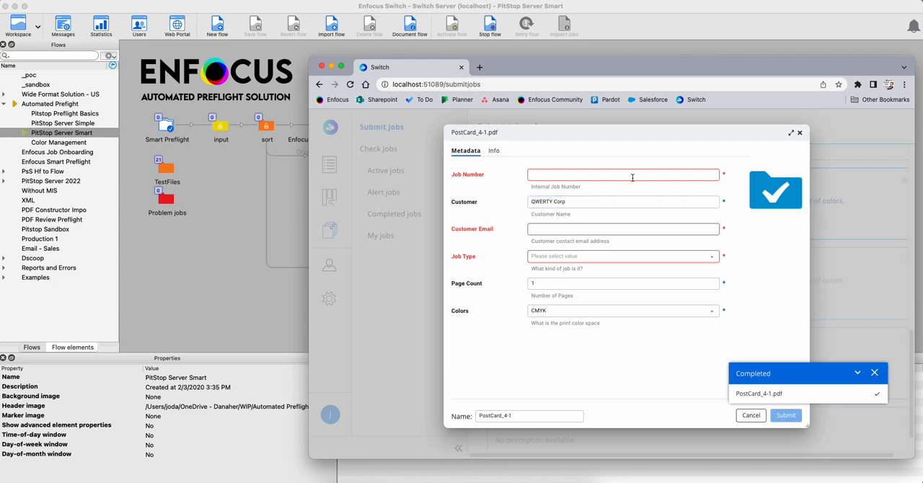
Enter the internal job number and the customer's contact email in the metadata for PostCard_4-1.pdf.
click(631, 174)
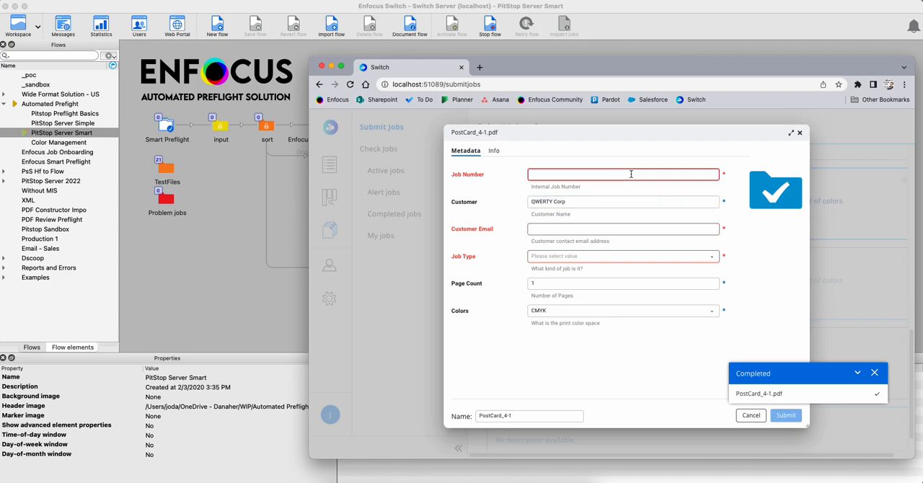
text(987654)
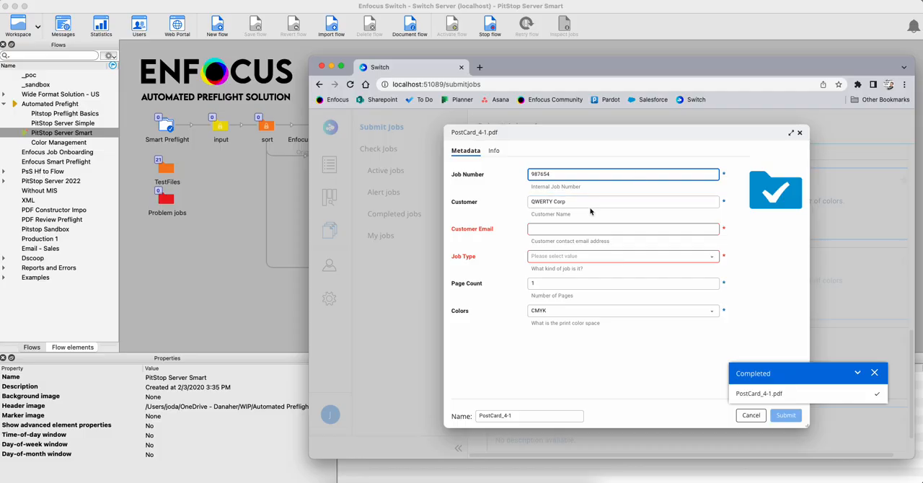
click(555, 230)
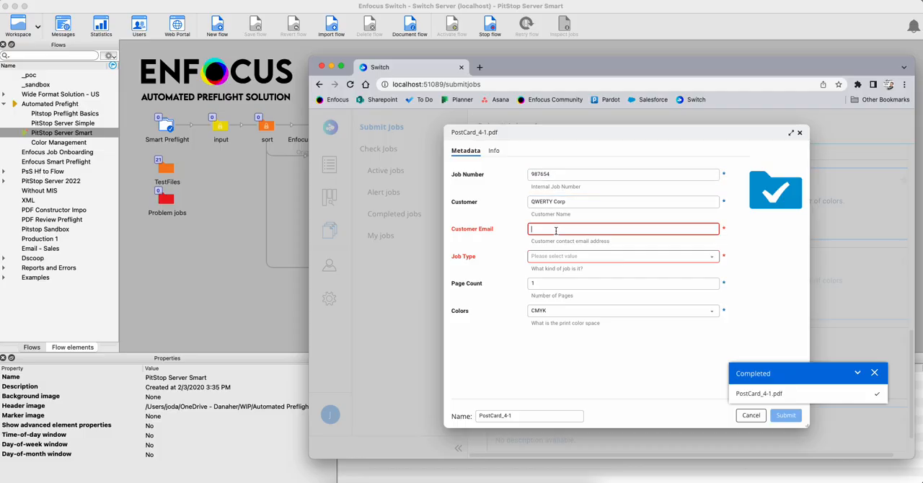
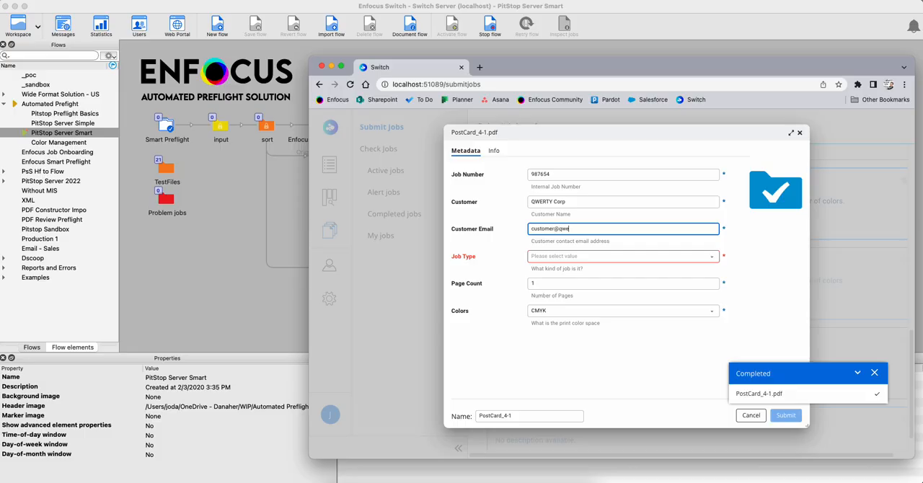
Set the job type to Post Card with a postcard width of 6.
click(712, 257)
click(555, 291)
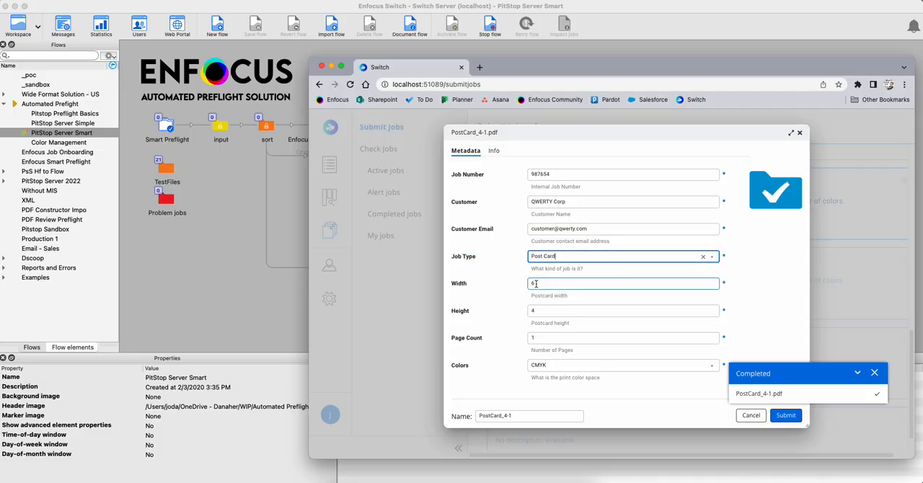
double_click(539, 284)
text(5)
drag(538, 283, 522, 291)
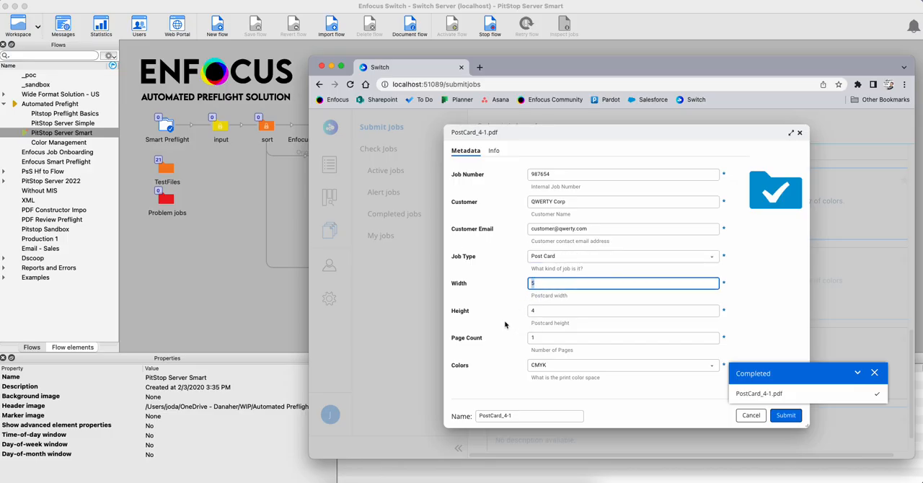
text(6)
Set the page count to 2 and the colors to CMYK, and submit the job.
click(542, 337)
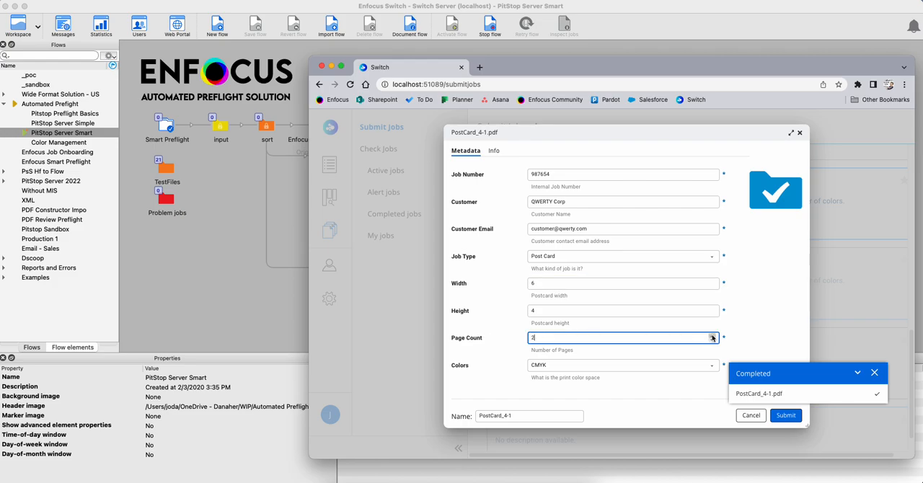
click(509, 369)
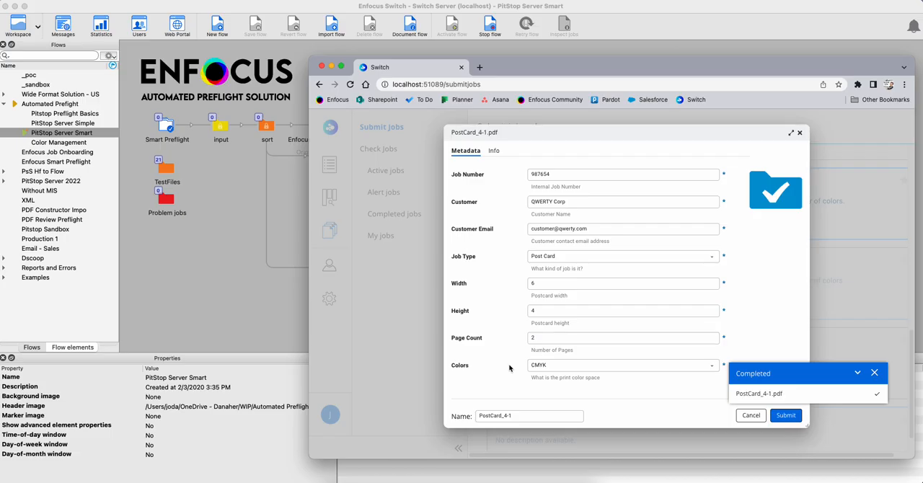
click(713, 368)
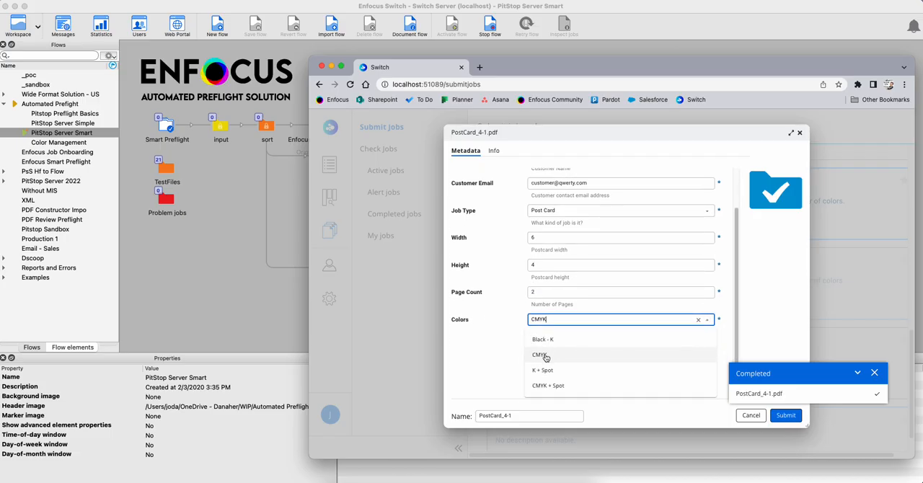
click(545, 357)
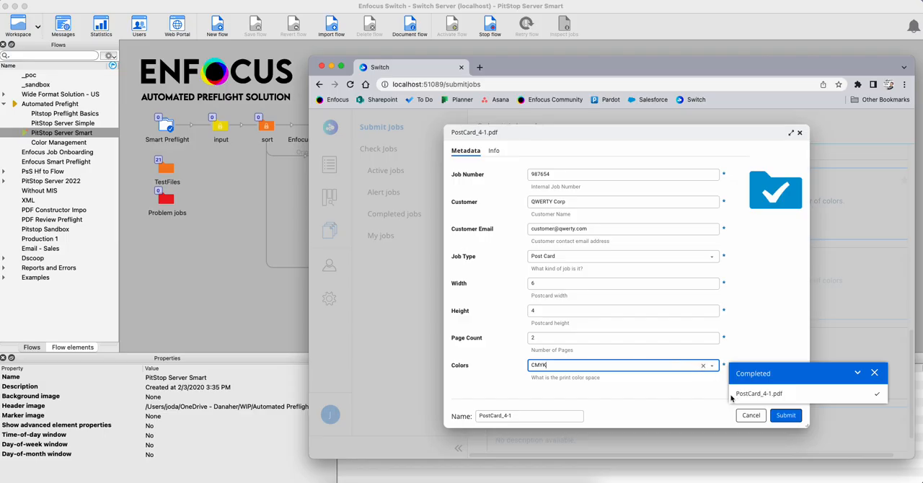
click(787, 417)
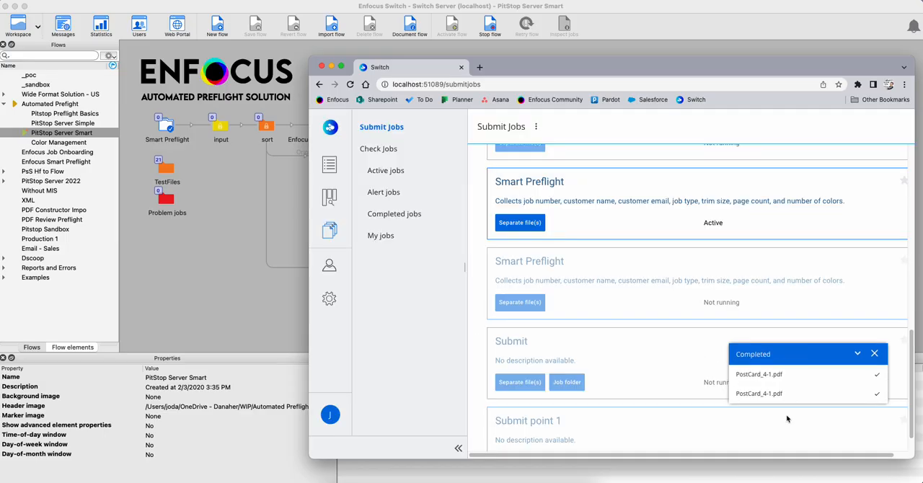
Return to Enfocus Switch and inspect the jobs in PDF original, reports and PDF_output waiting at Assemble success.
click(262, 297)
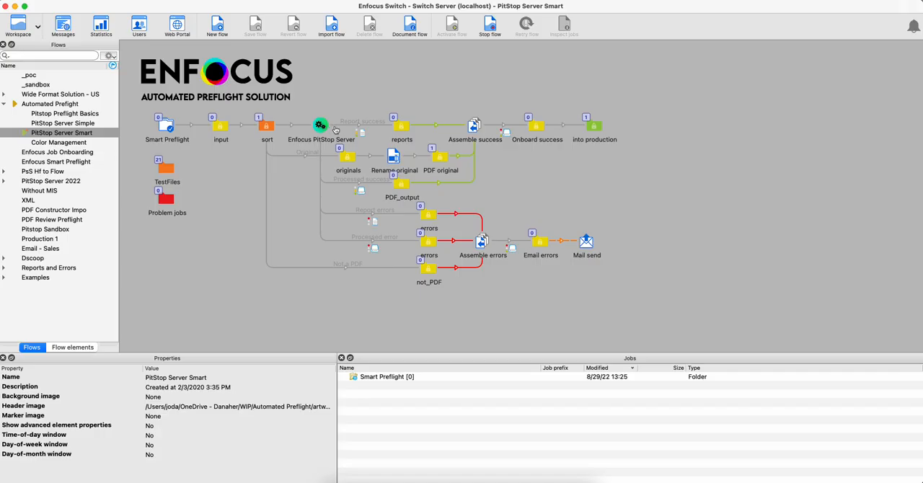
click(442, 165)
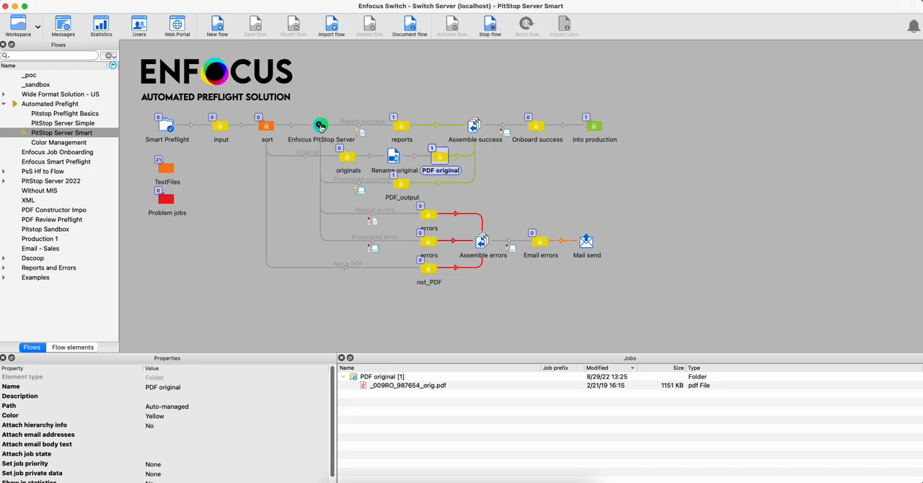
click(401, 126)
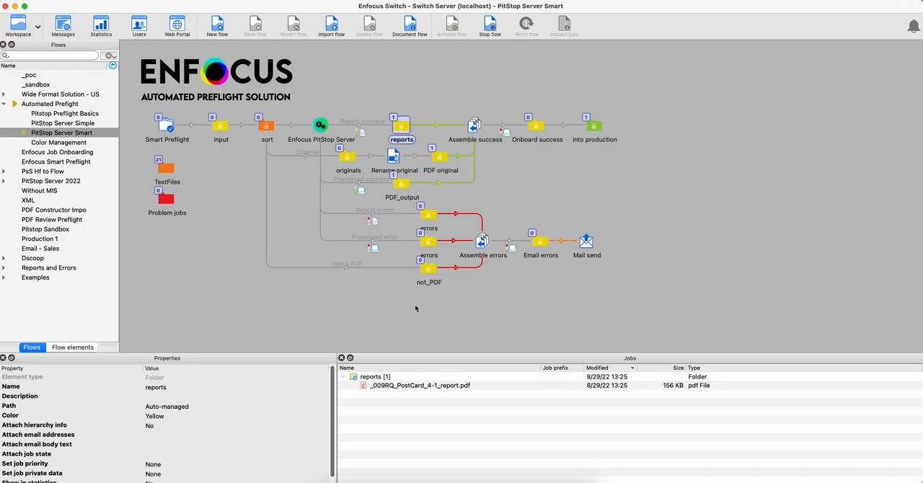
click(403, 184)
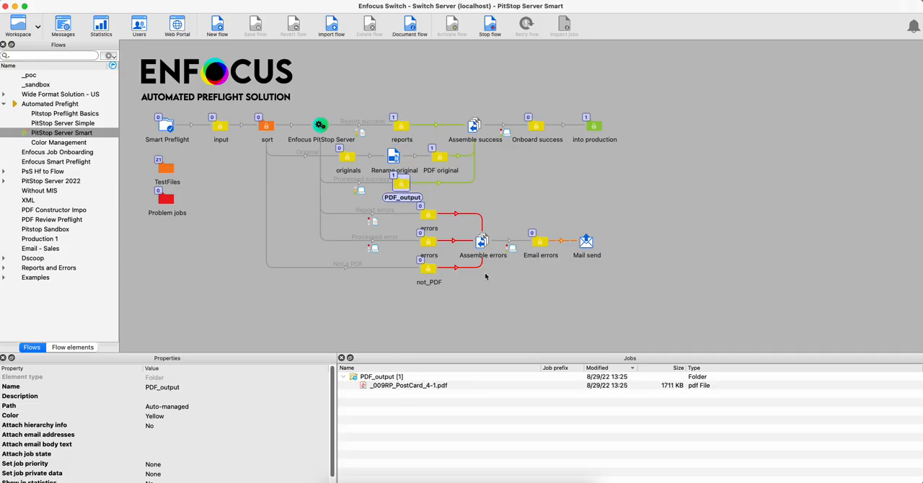
click(474, 128)
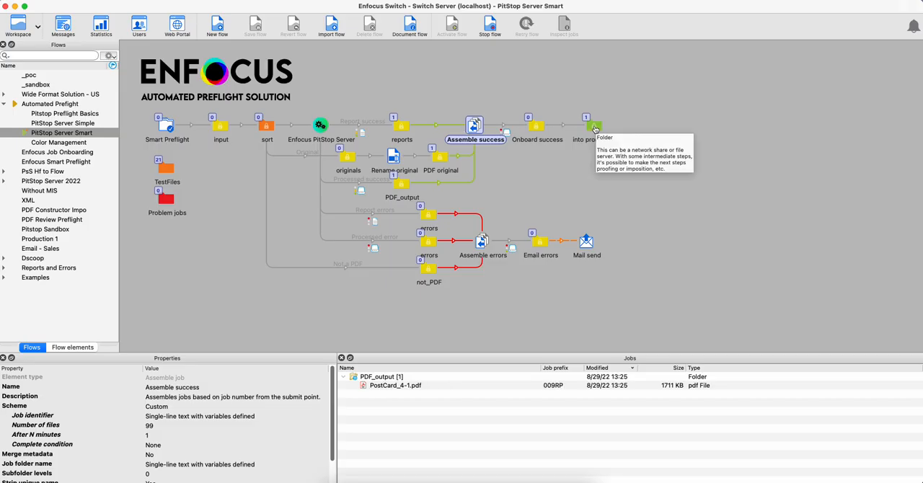
Open PostCard_4-1_report.pdf from the assembled job folder in the into production folder.
click(595, 128)
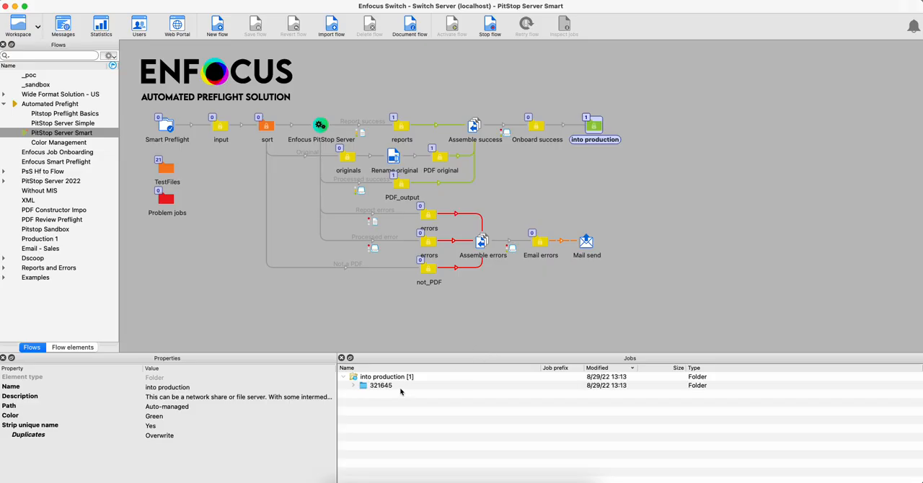
click(353, 386)
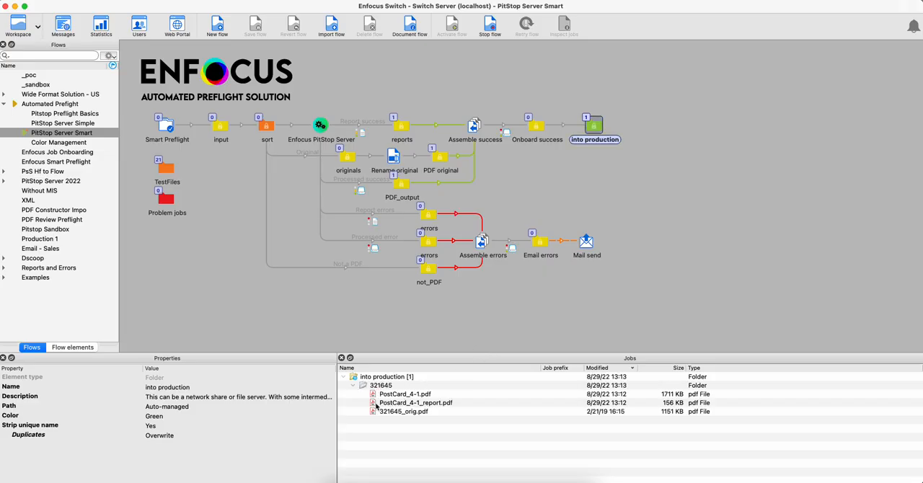
click(373, 406)
double_click(374, 406)
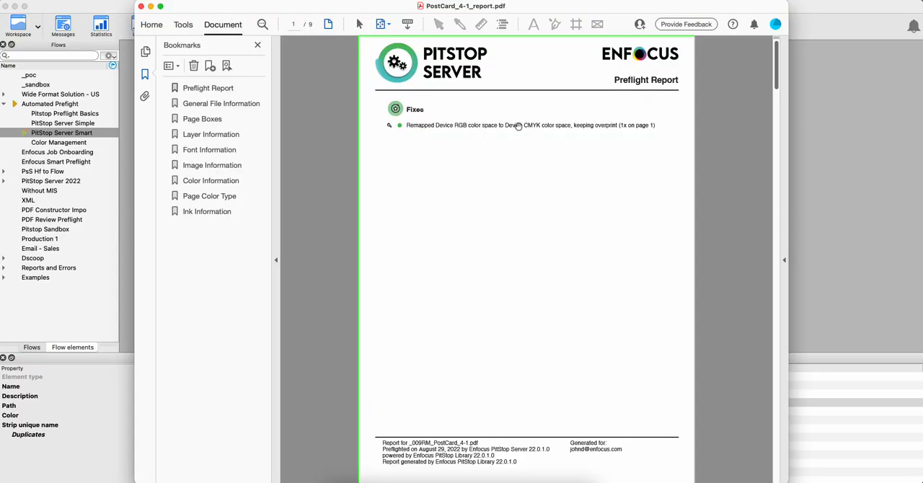
Review the Page Boxes and Font Information sections of the preflight report and close it.
click(207, 120)
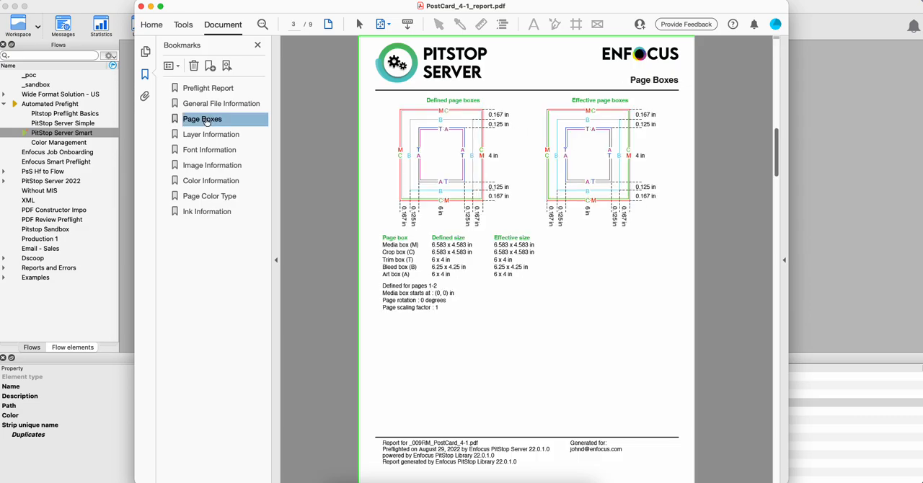
click(230, 151)
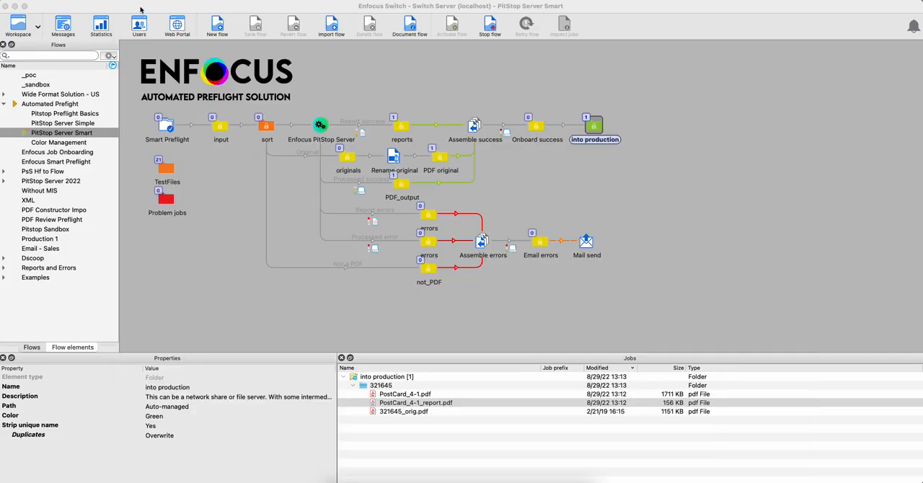
click(142, 6)
Inspect the Mail send element's properties and stop the PitStop Server Smart flow.
click(521, 194)
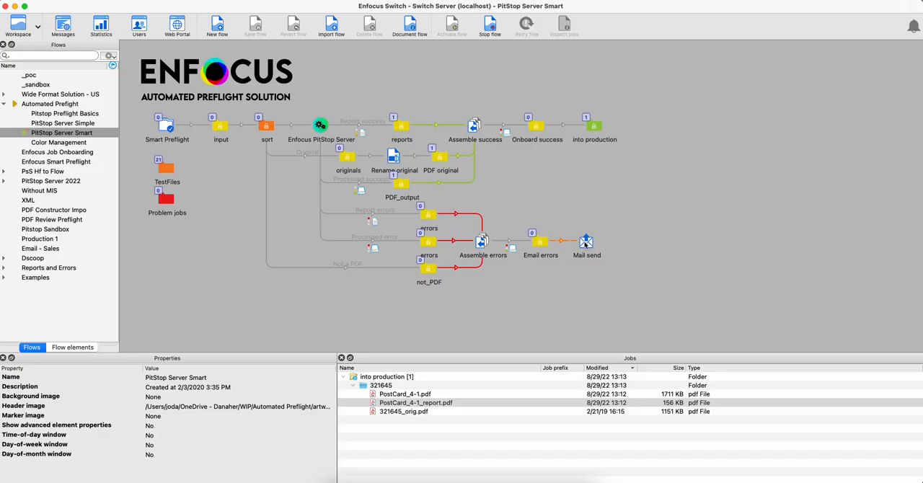
click(585, 243)
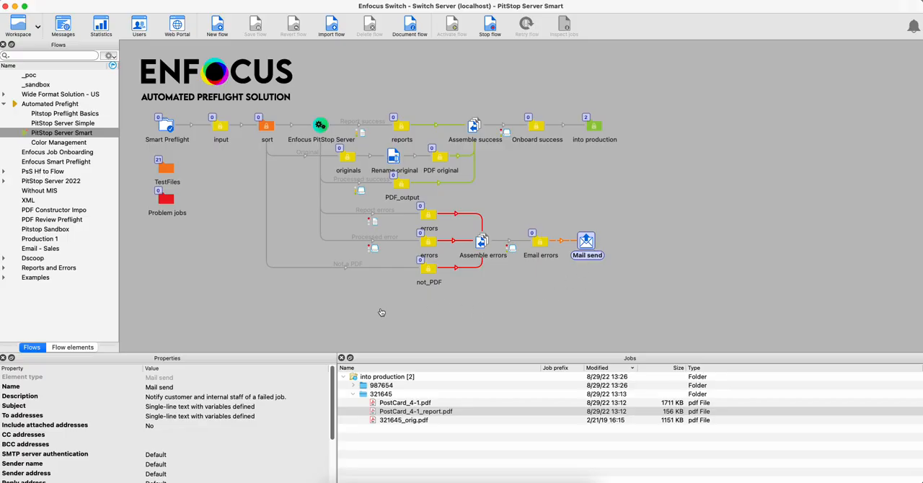
click(490, 28)
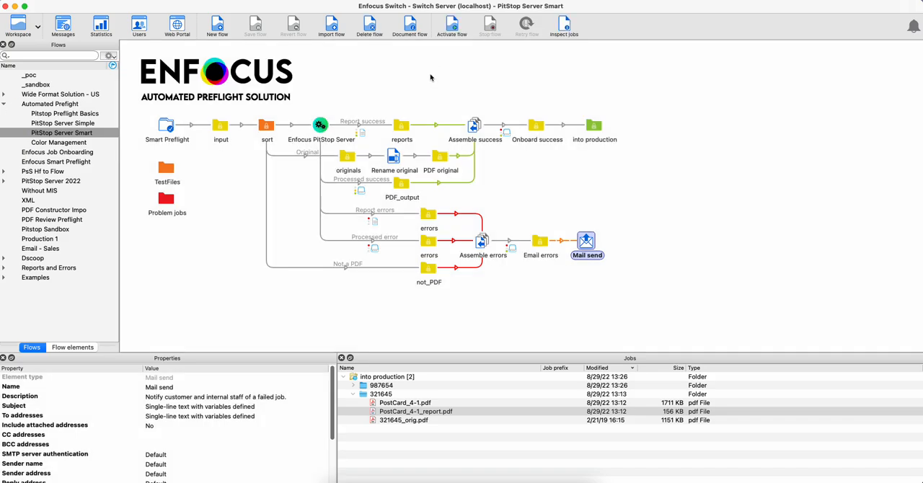